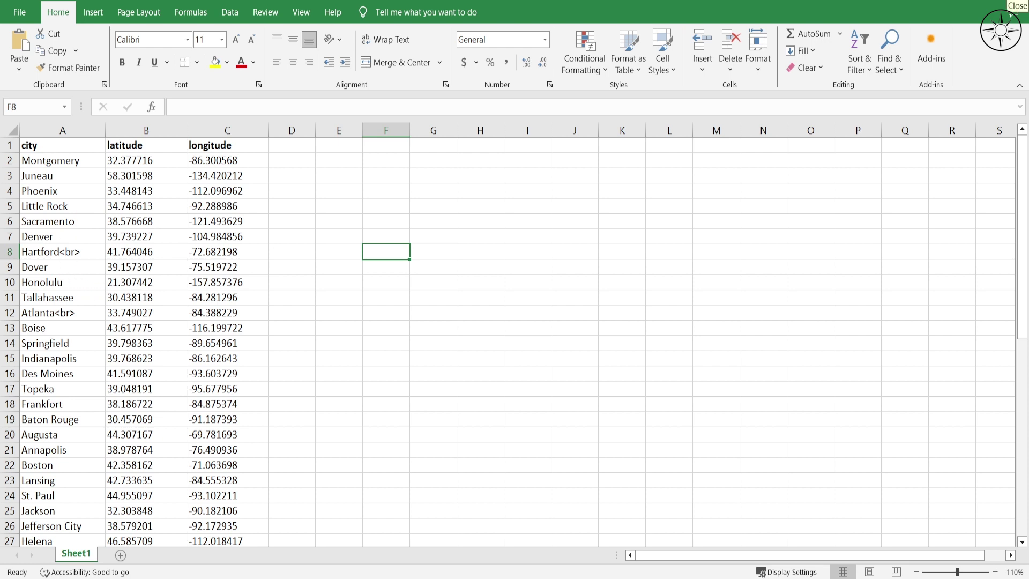
Step: Close the Excel sheet listing the capital cities with their latitude and longitude
{"action": "left_click", "coordinate": [1014, 6]}
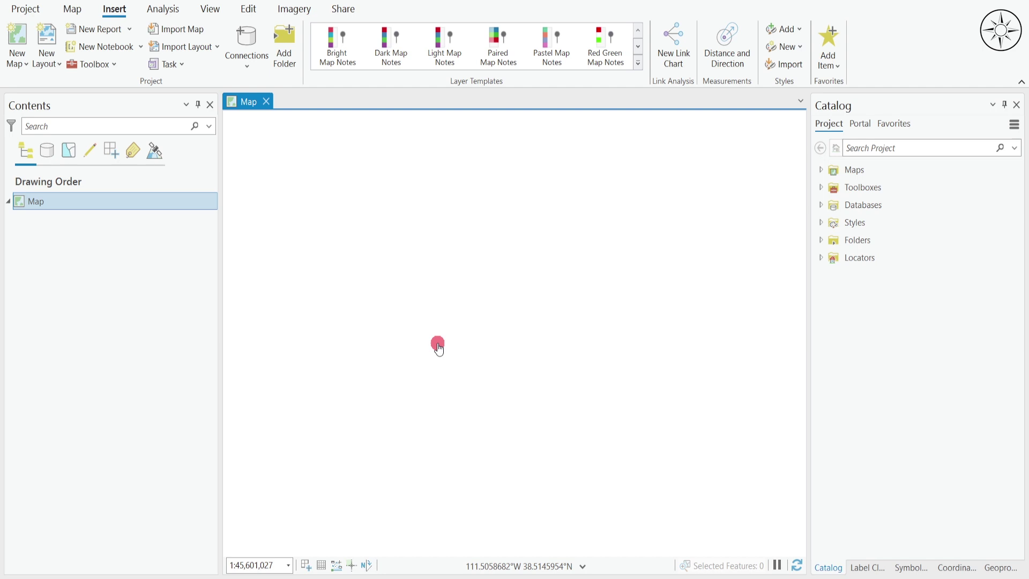
Step: Start XY Table To Point from Add Data > XY Point Data and browse for its input table
{"action": "left_click", "coordinate": [71, 11]}
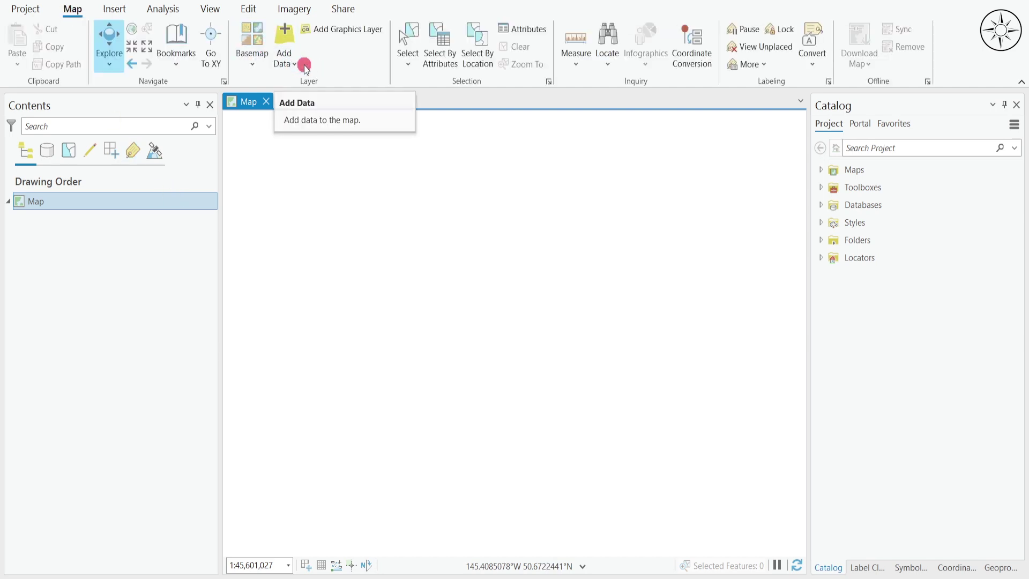
{"action": "left_click", "coordinate": [292, 65]}
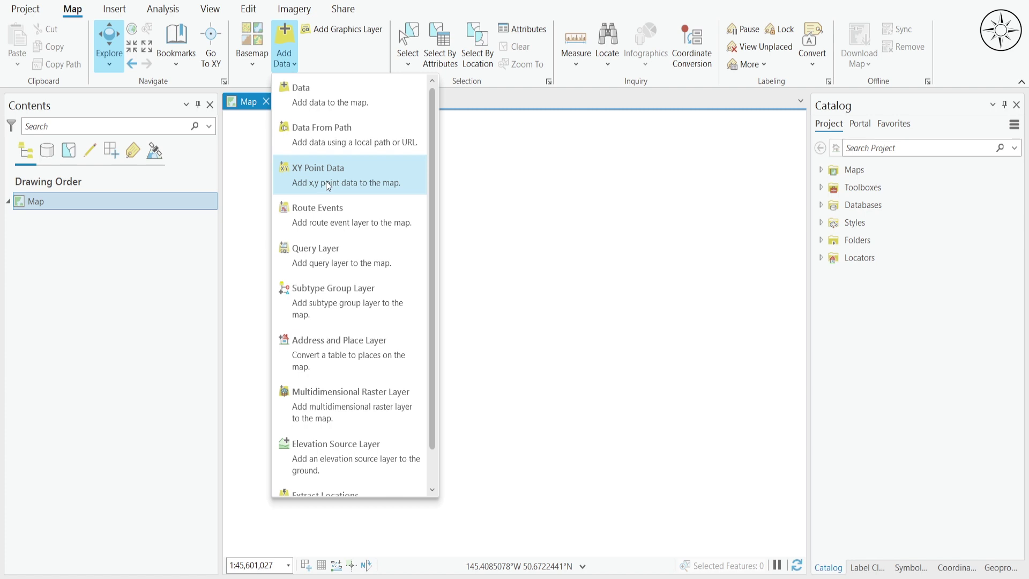
{"action": "left_click", "coordinate": [357, 185]}
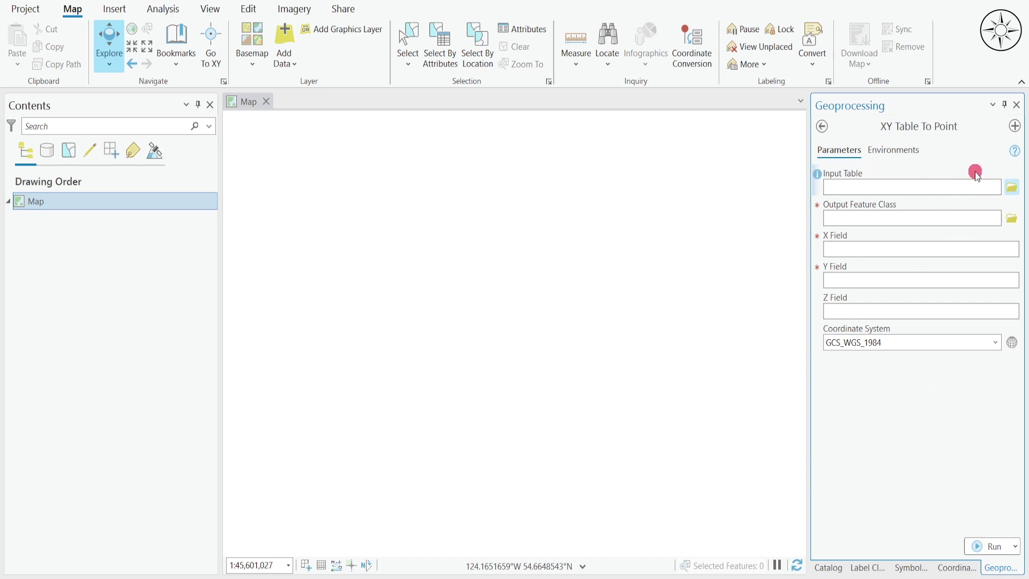
{"action": "left_click", "coordinate": [1012, 188]}
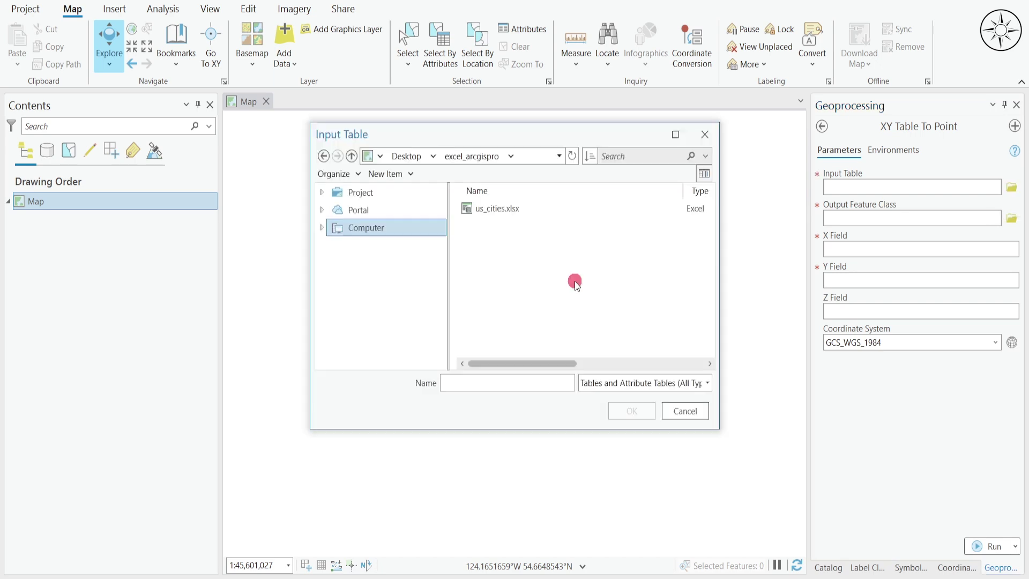
Step: Use Sheet1$ of us_cities.xlsx as input, with X as longitude and Y as latitude
{"action": "left_click", "coordinate": [513, 208]}
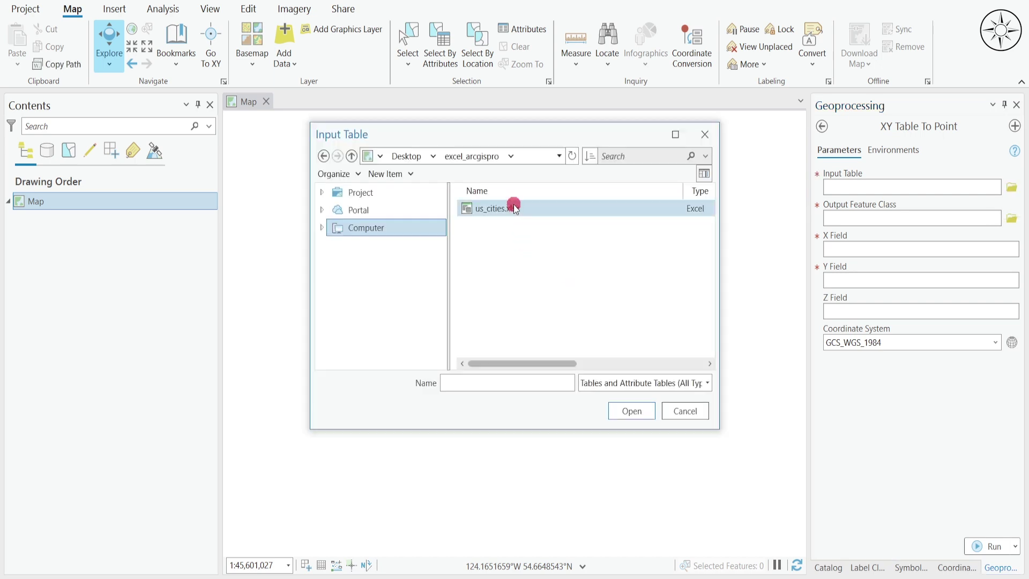
{"action": "left_click", "coordinate": [649, 418]}
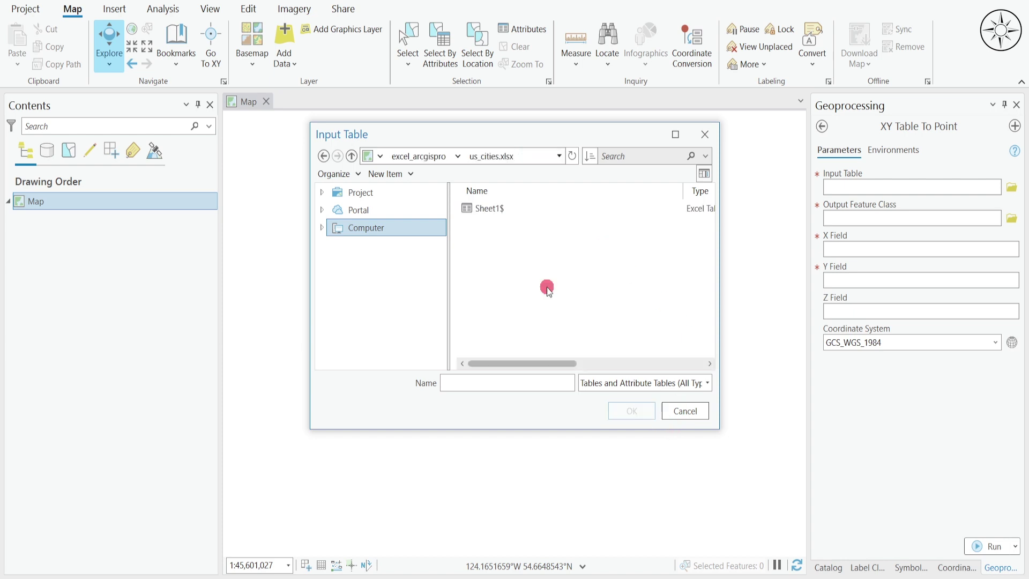
{"action": "left_click", "coordinate": [547, 210]}
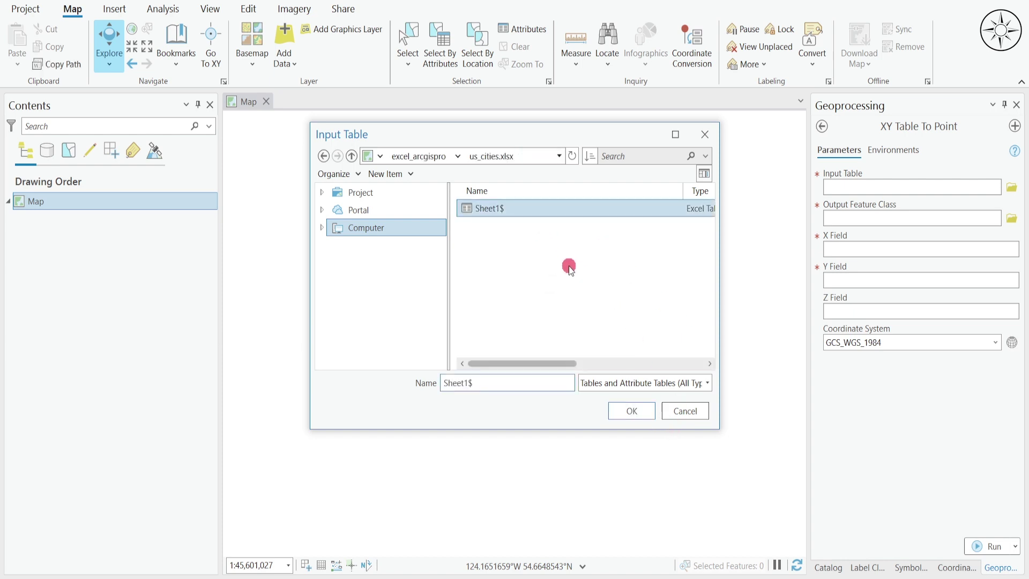
{"action": "left_click", "coordinate": [633, 411]}
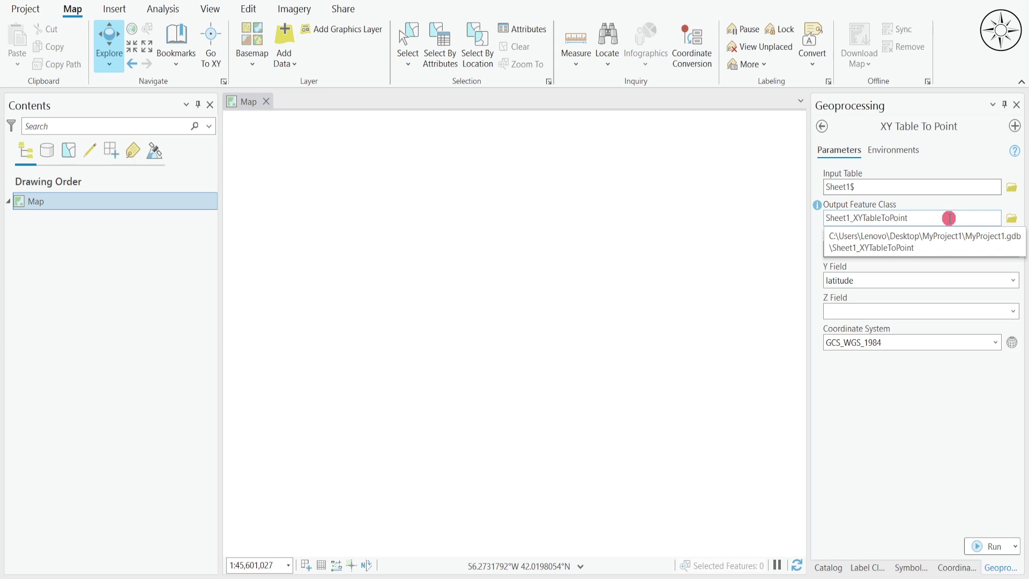
Step: Save the output feature class as cities.shp and set the X field to longitude
{"action": "left_click", "coordinate": [1013, 219]}
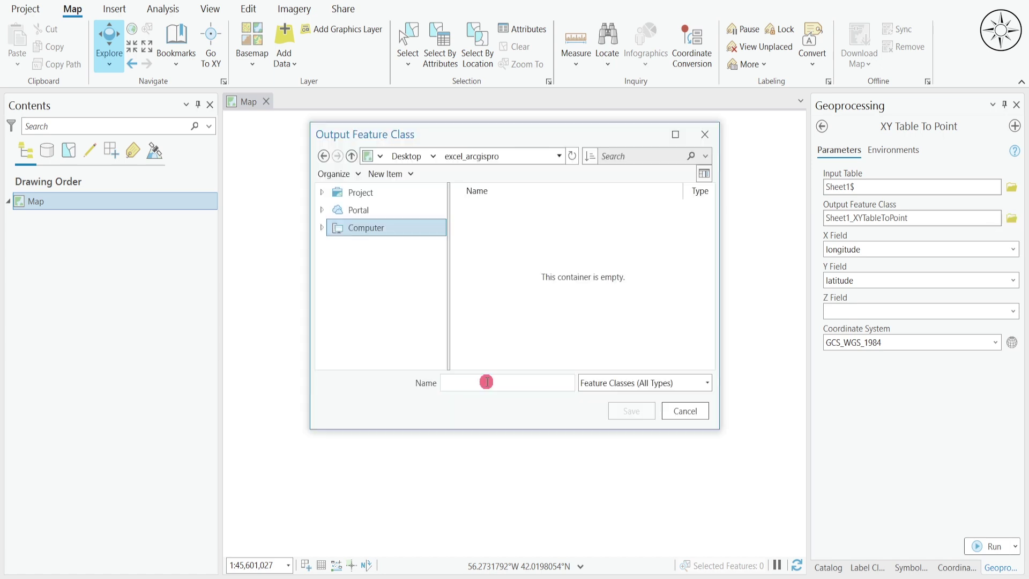
{"action": "type", "text": "cities"}
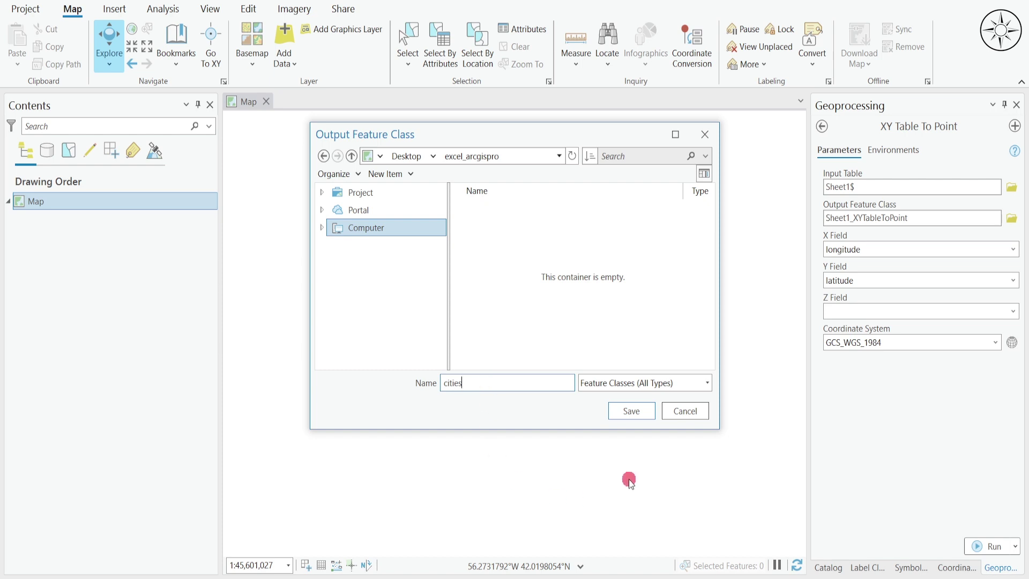
{"action": "left_click", "coordinate": [634, 415]}
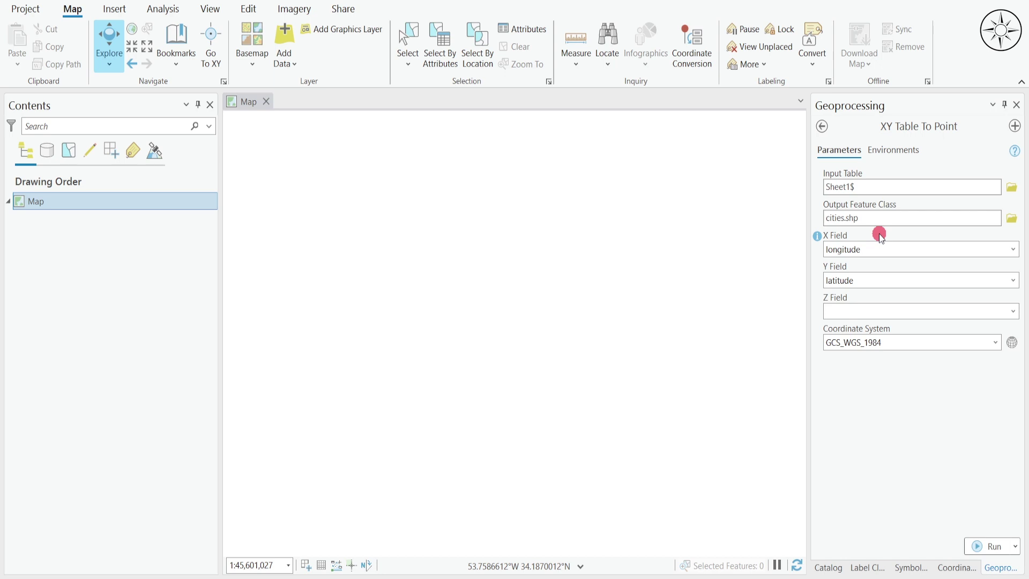
{"action": "left_click", "coordinate": [1013, 249]}
{"action": "left_click", "coordinate": [896, 283]}
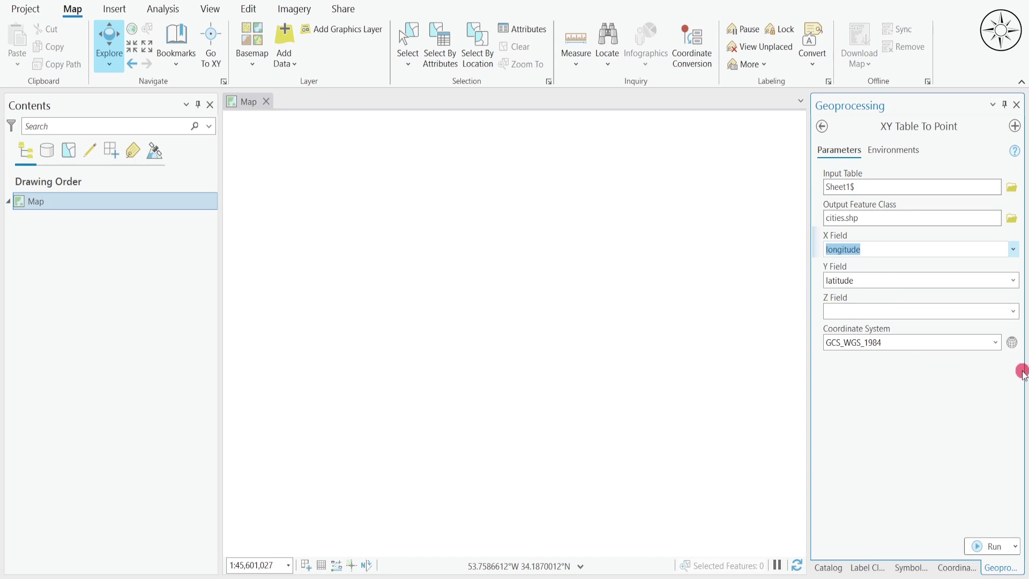
{"action": "left_click", "coordinate": [1013, 343]}
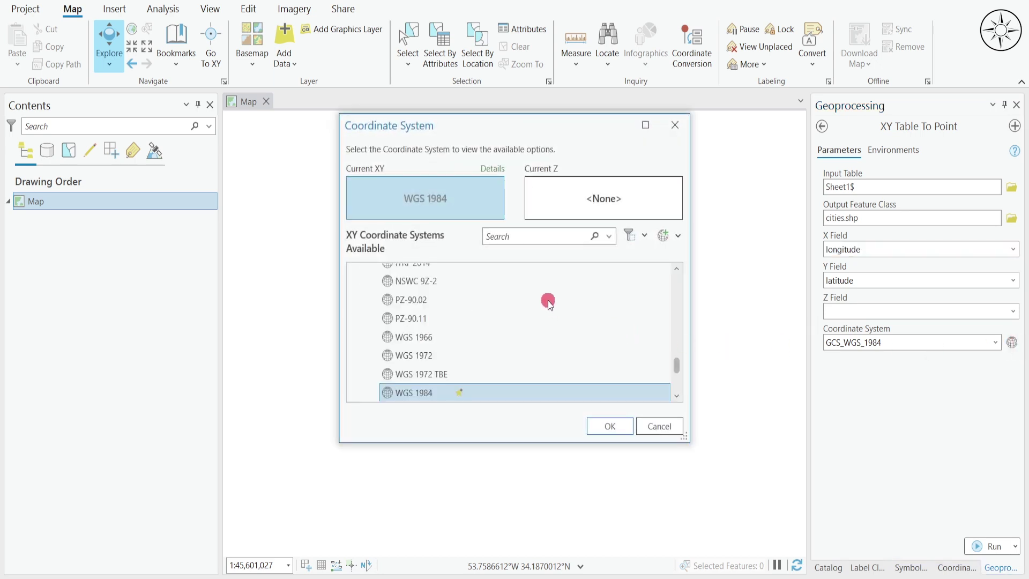
{"action": "left_click", "coordinate": [509, 238]}
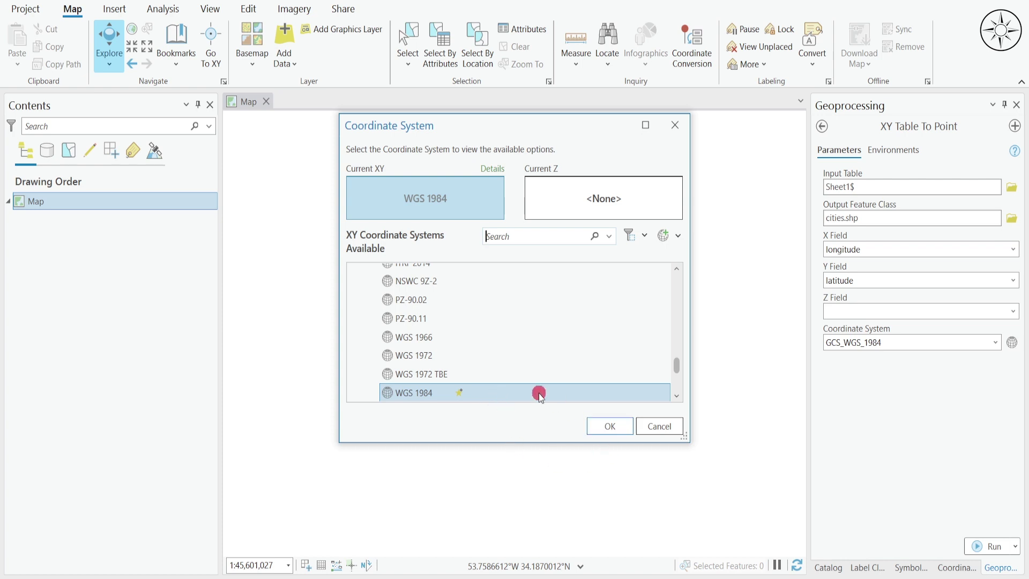
{"action": "left_click", "coordinate": [607, 424]}
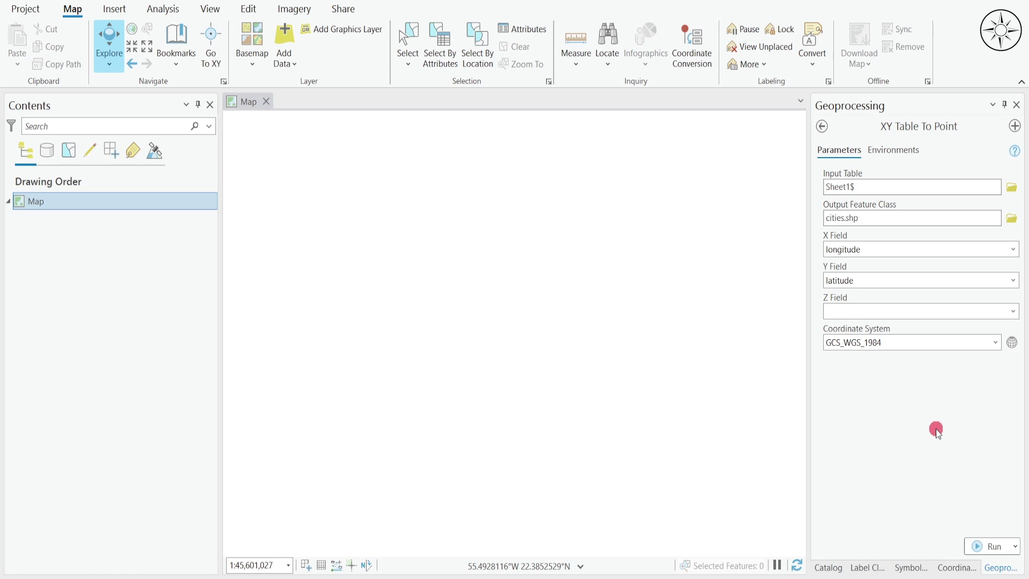
Step: Run XY Table To Point to create the cities point layer and recentre the map
{"action": "left_click", "coordinate": [993, 547]}
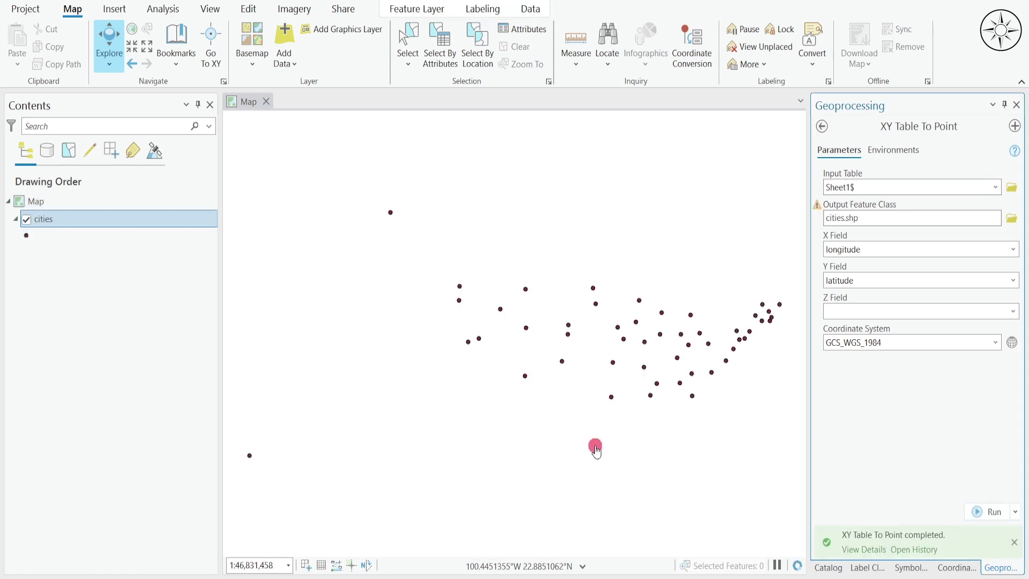
{"action": "mouse_move", "coordinate": [707, 416]}
{"action": "left_mouse_down"}
{"action": "mouse_move", "coordinate": [637, 381]}
{"action": "mouse_move", "coordinate": [660, 397]}
{"action": "left_mouse_up"}
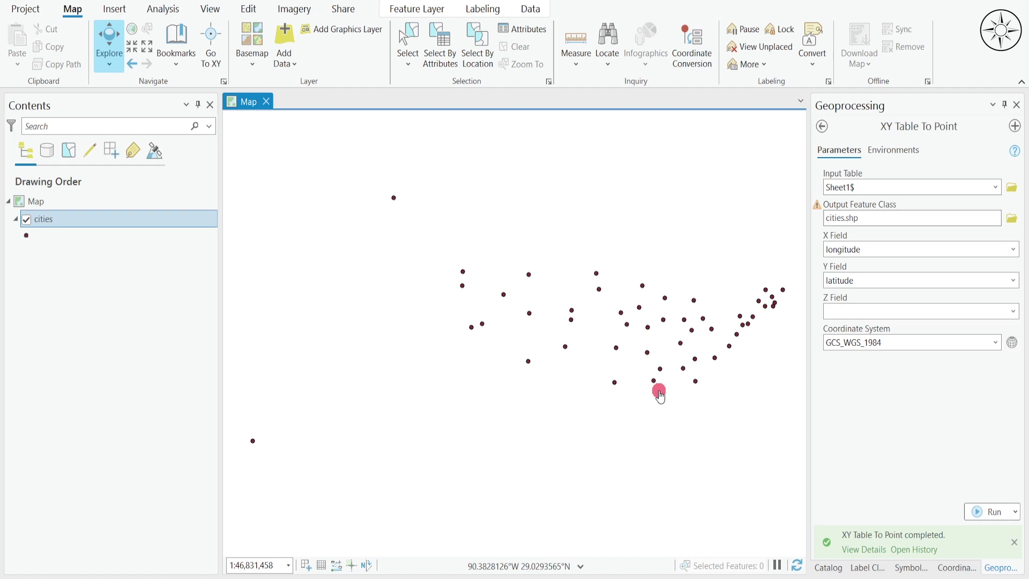
{"action": "left_click", "coordinate": [71, 14]}
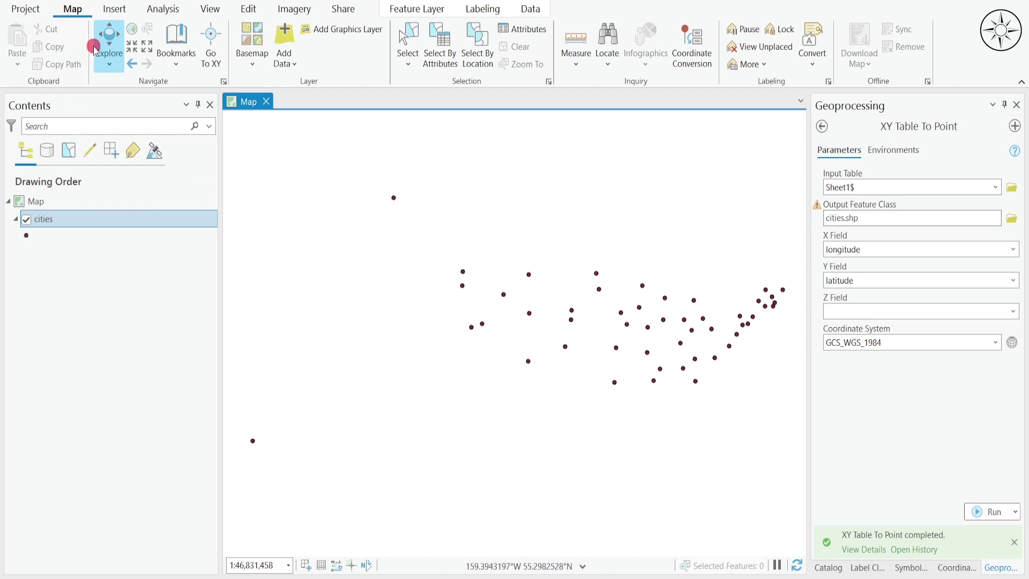
{"action": "left_click", "coordinate": [253, 62]}
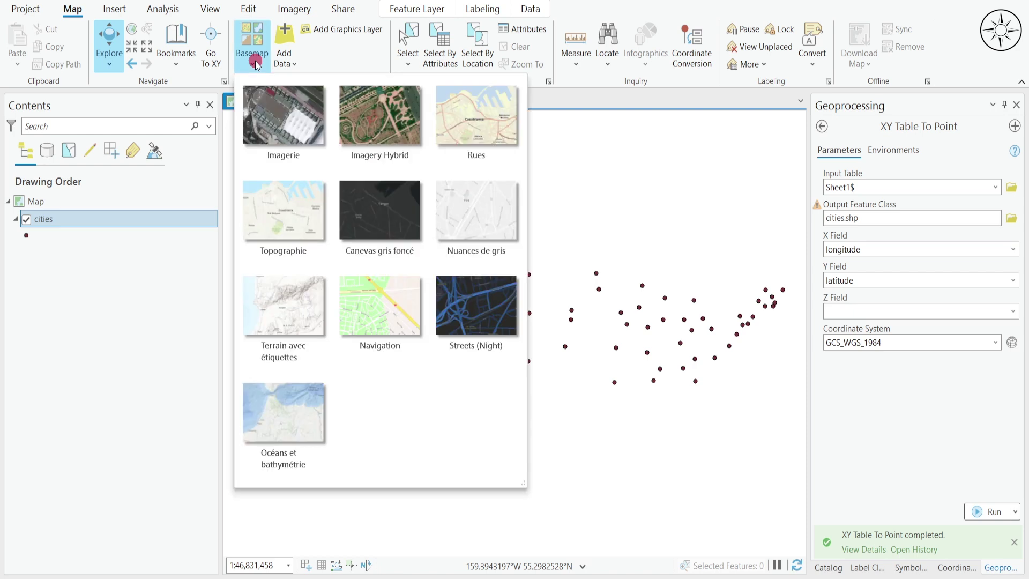
Step: Switch to the Océans et bathymétrie basemap and zoom and pan onto the contiguous US
{"action": "left_click", "coordinate": [305, 419]}
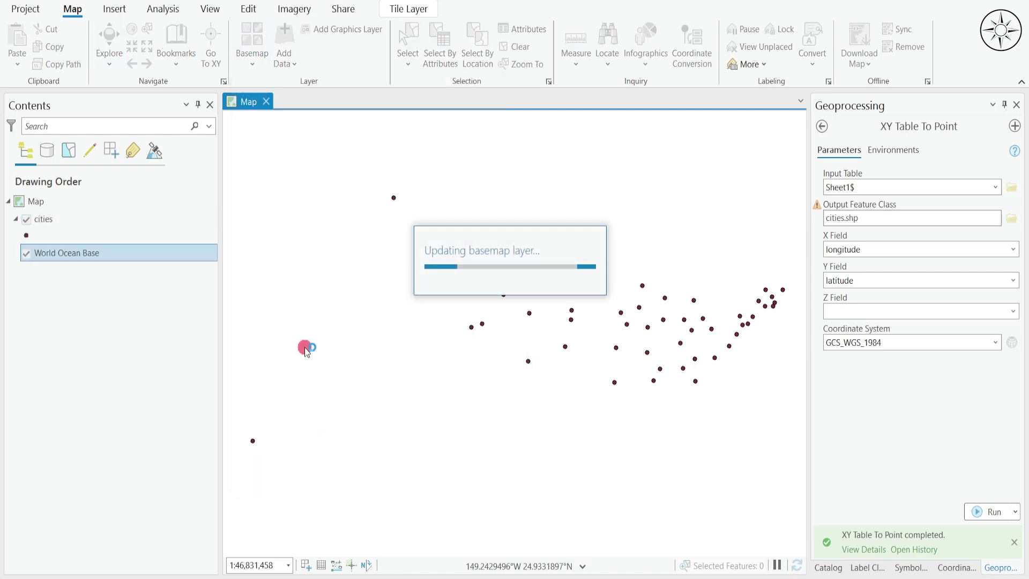
{"action": "scroll", "coordinate": [577, 340], "scroll_direction": "up", "scroll_amount": 3}
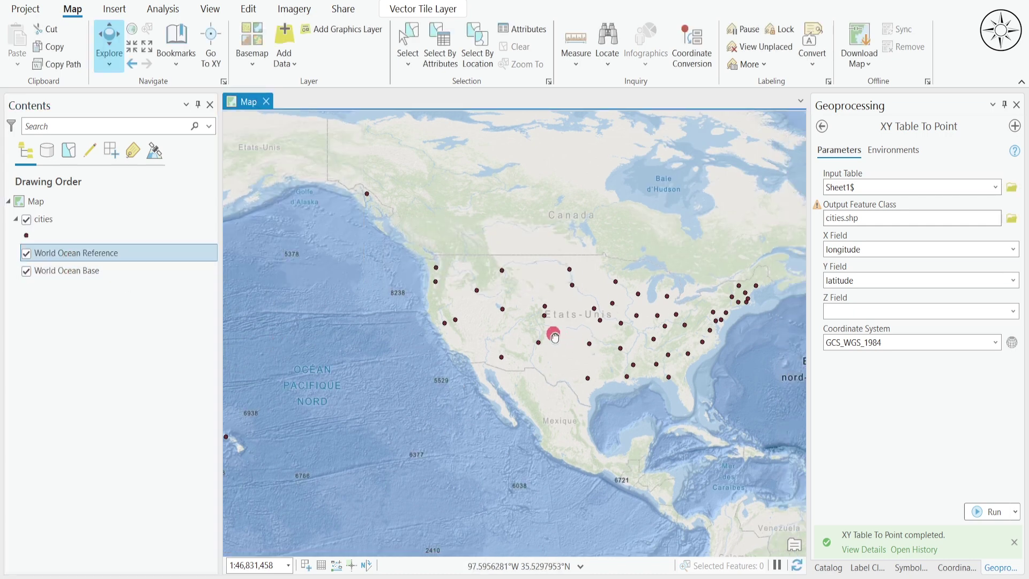
{"action": "left_click_drag", "start_coordinate": [506, 313], "coordinate": [494, 324]}
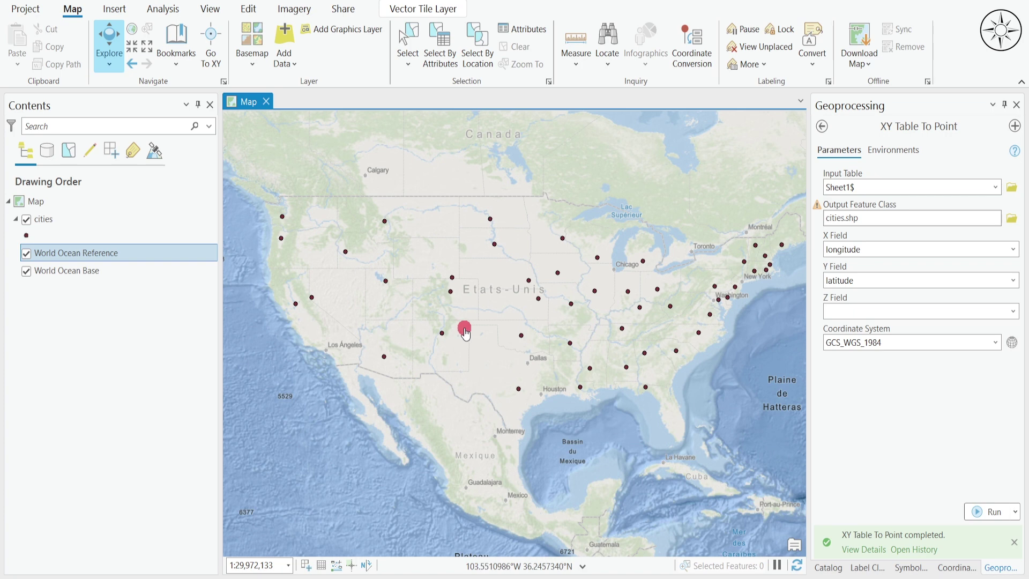
{"action": "left_click_drag", "start_coordinate": [620, 350], "coordinate": [612, 349]}
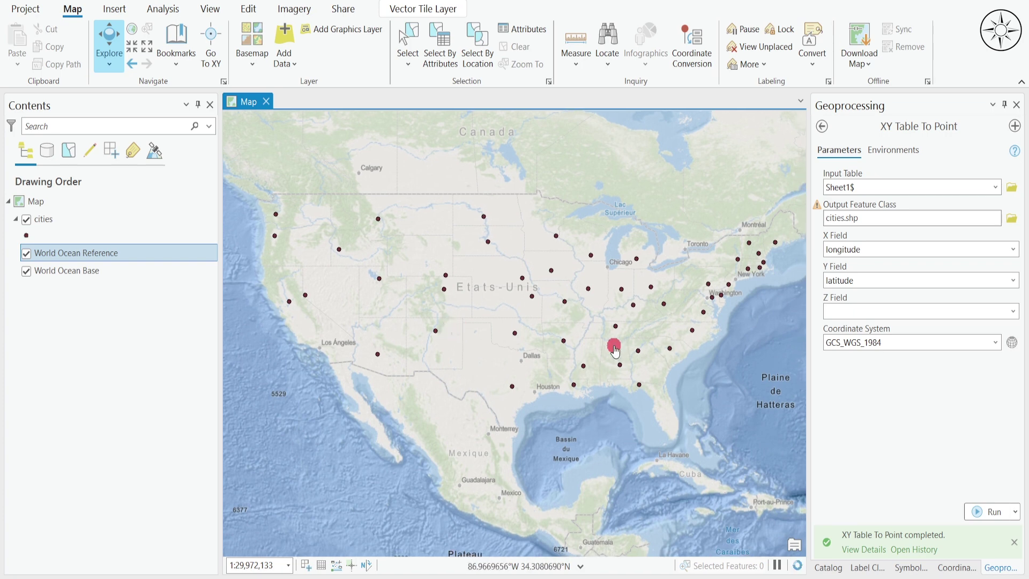
{"action": "left_click", "coordinate": [69, 220]}
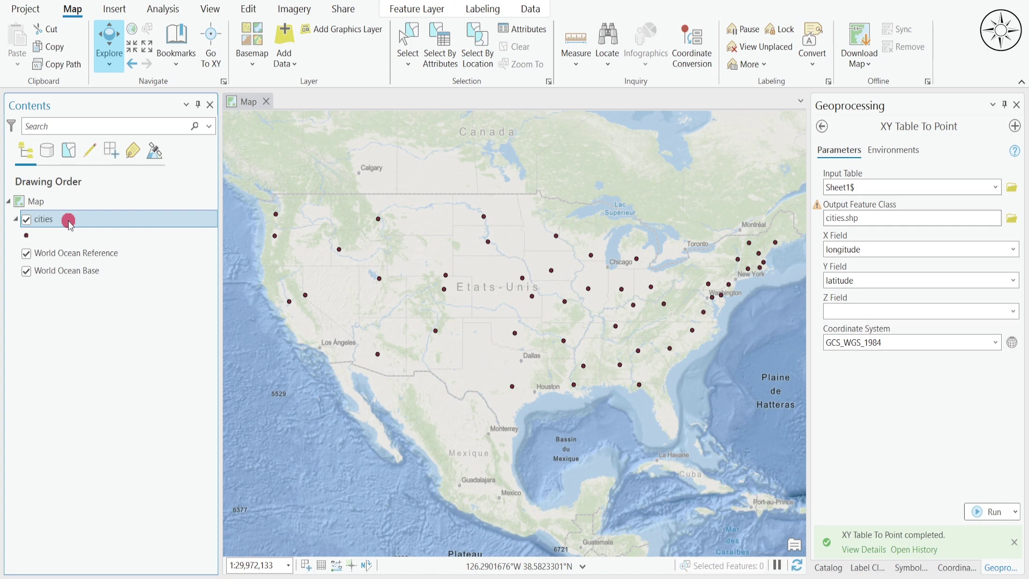
Step: Turn on city name labels for the cities layer and check its attribute table
{"action": "right_click", "coordinate": [69, 222]}
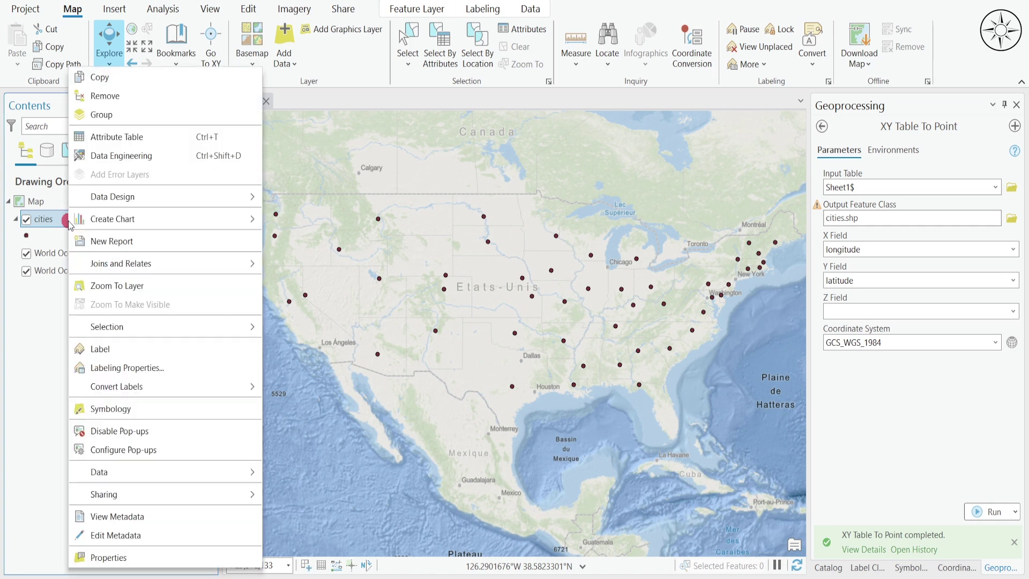
{"action": "left_click", "coordinate": [149, 350]}
{"action": "right_click", "coordinate": [44, 218]}
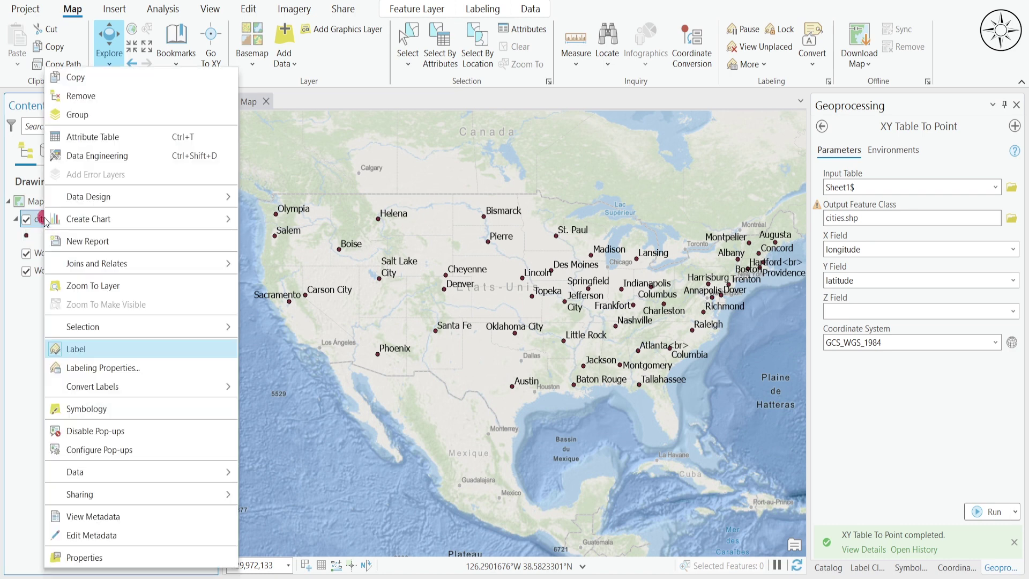
{"action": "left_click", "coordinate": [128, 139]}
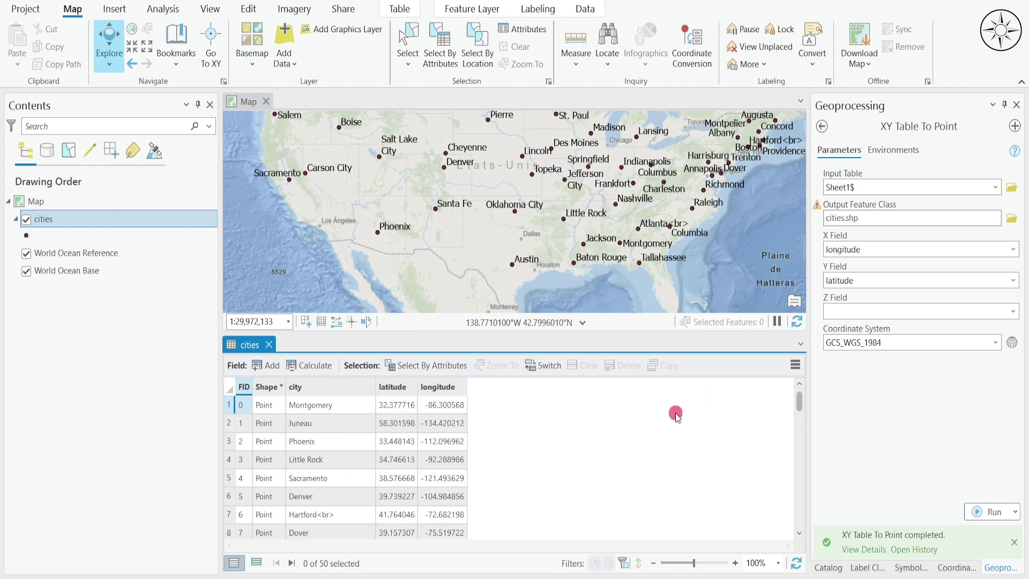
{"action": "left_click", "coordinate": [269, 345]}
{"action": "left_click", "coordinate": [64, 219]}
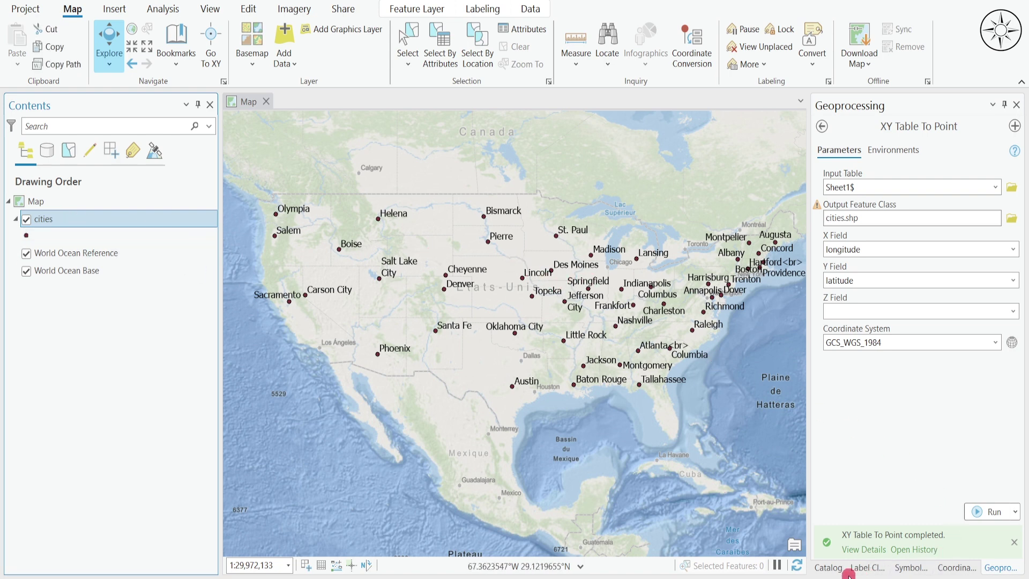
{"action": "left_click", "coordinate": [908, 567]}
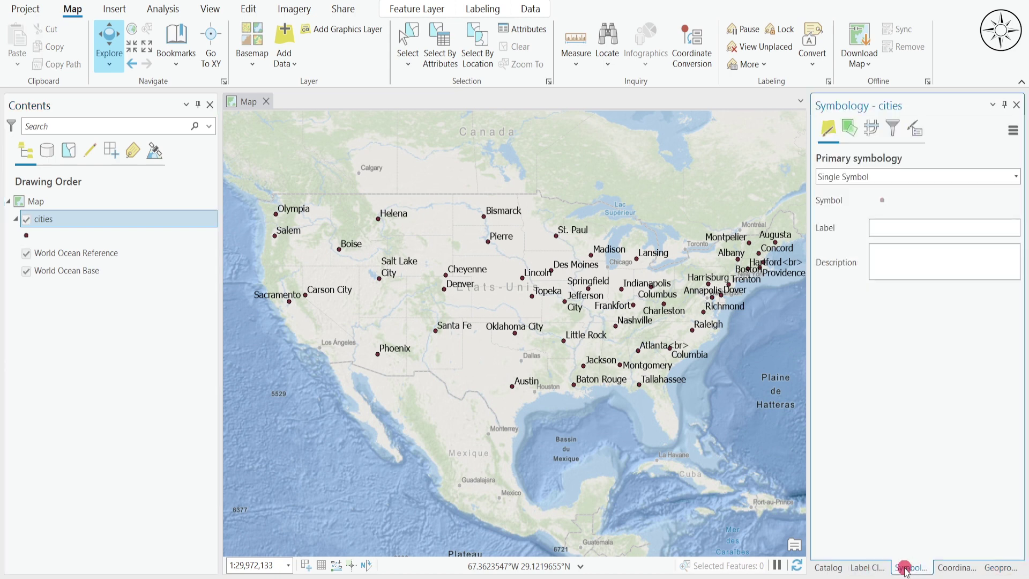
Step: Give the cities points the Circle 3 (40%) symbol
{"action": "left_click", "coordinate": [886, 201]}
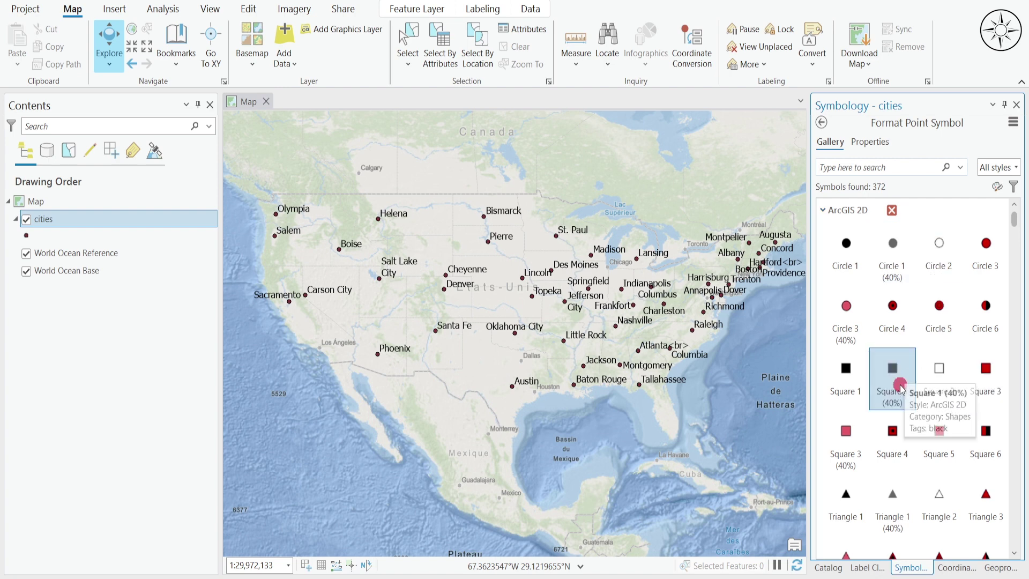
{"action": "left_click", "coordinate": [848, 327]}
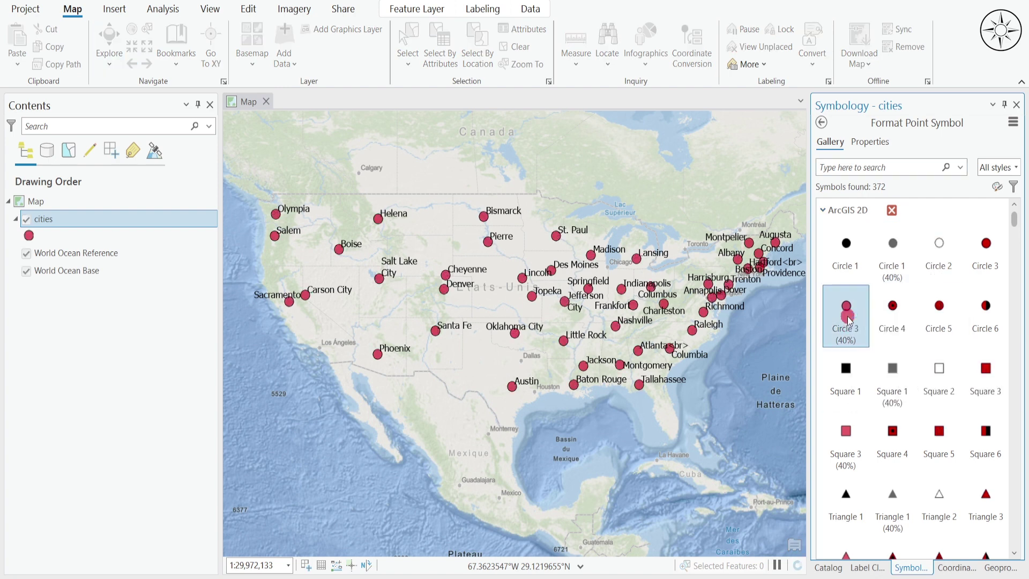
{"action": "left_click", "coordinate": [832, 140]}
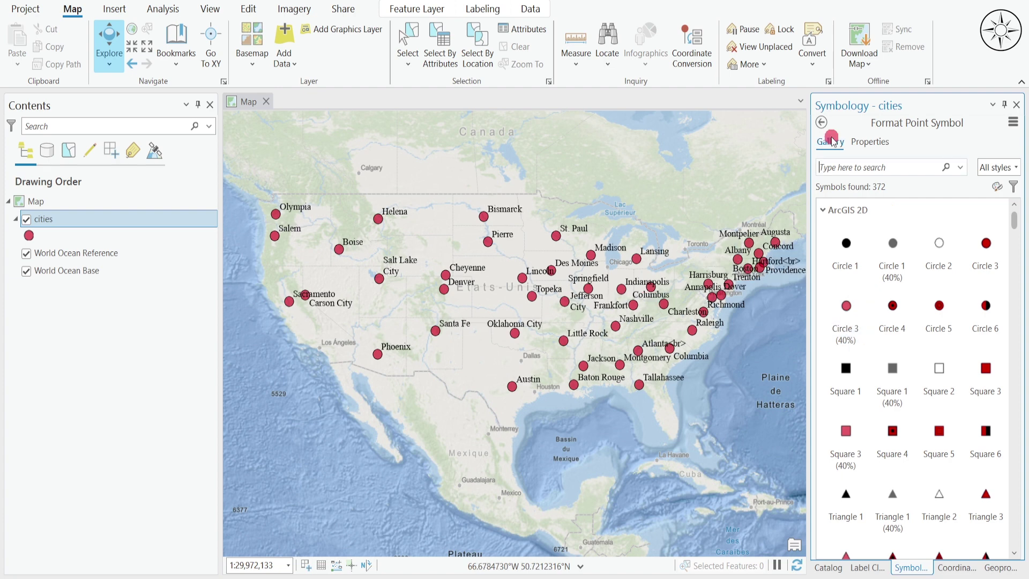
Step: Reduce the point symbol size to 6 pt and apply it
{"action": "left_click", "coordinate": [870, 146]}
{"action": "left_click", "coordinate": [1008, 298]}
{"action": "left_click", "coordinate": [1006, 289]}
{"action": "left_click", "coordinate": [1003, 314]}
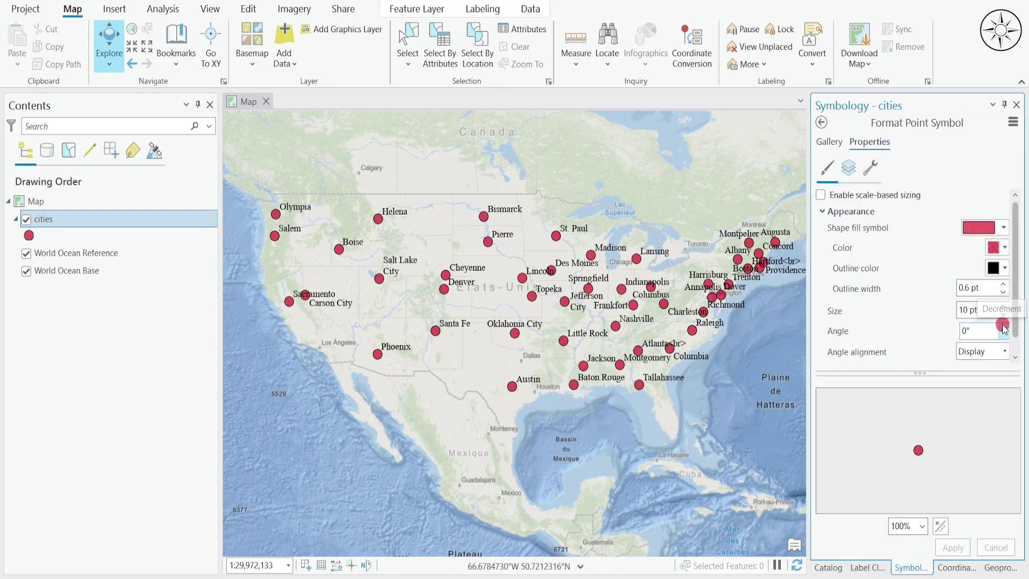
{"action": "left_click", "coordinate": [1004, 314]}
{"action": "left_click", "coordinate": [1004, 314]}
{"action": "left_click", "coordinate": [953, 548]}
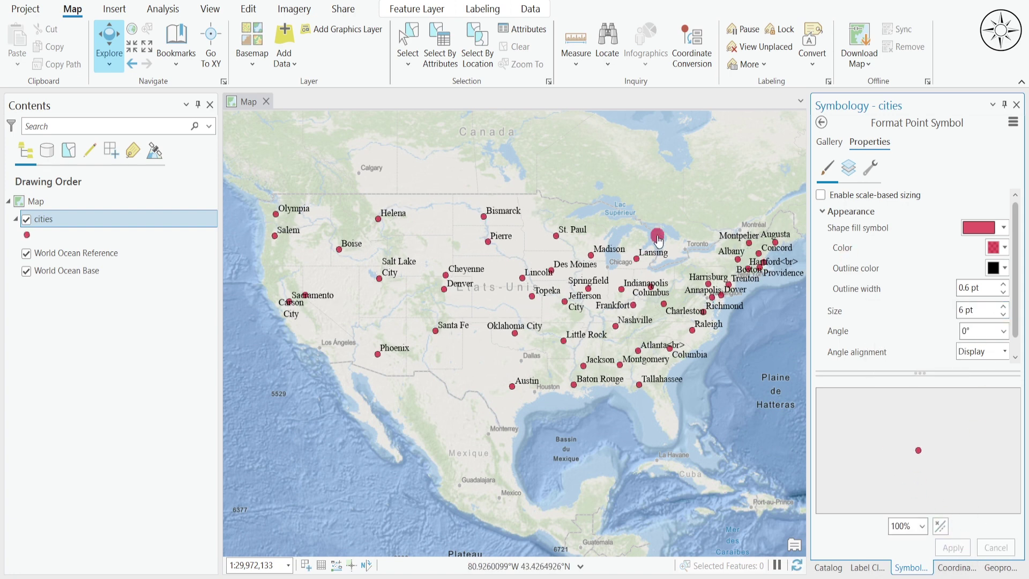
{"action": "left_click", "coordinate": [867, 567]}
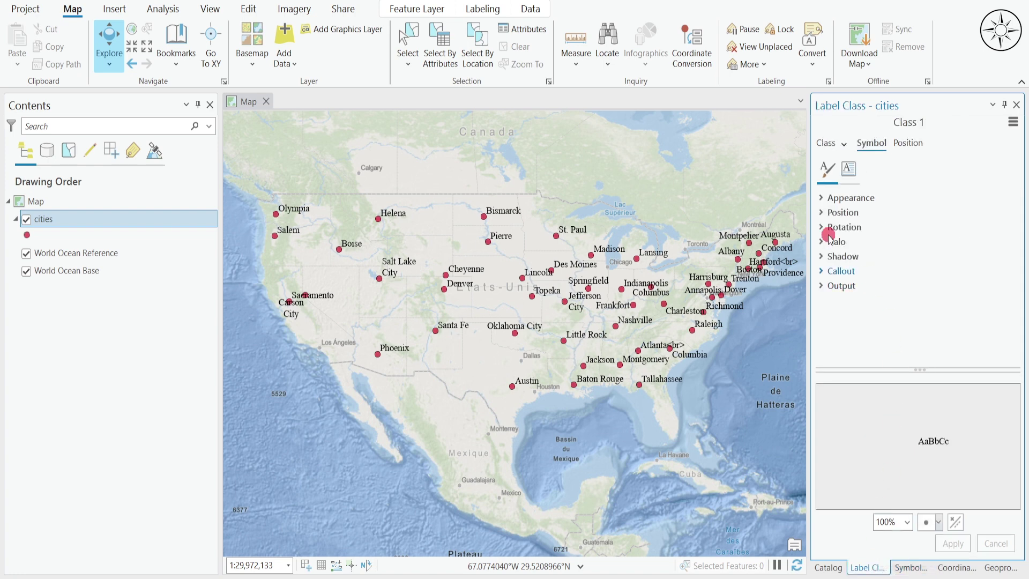
Step: Review the label font under Appearance, keeping 10 pt Regular Times New Roman
{"action": "left_click", "coordinate": [822, 198]}
{"action": "left_click", "coordinate": [985, 215]}
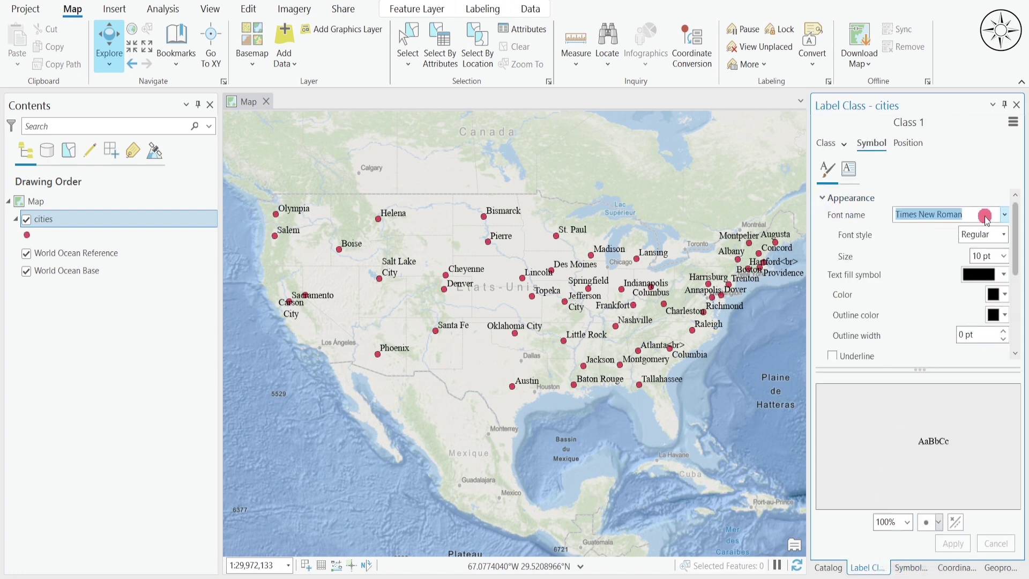
{"action": "left_click", "coordinate": [1004, 214]}
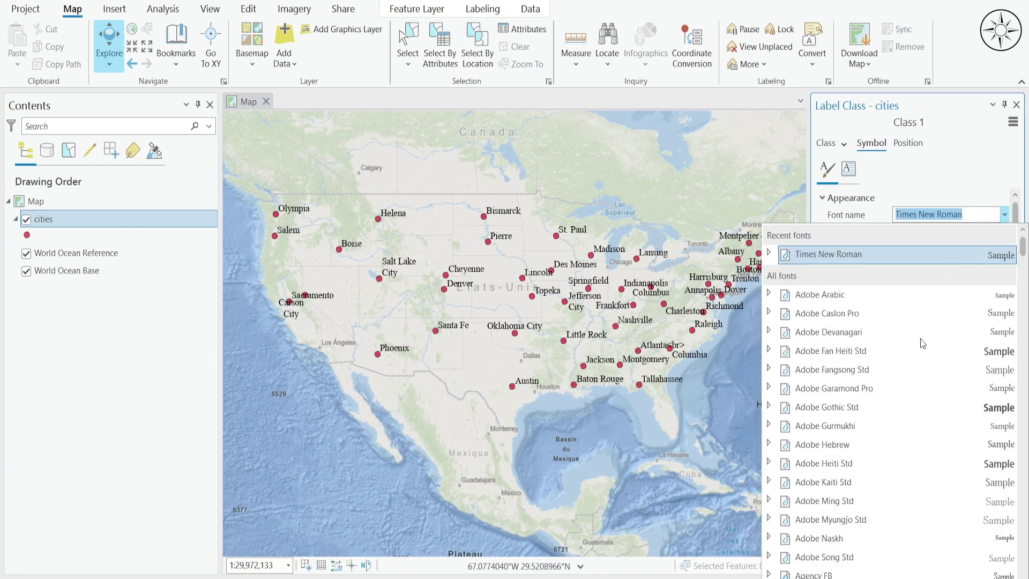
{"action": "left_click", "coordinate": [531, 325]}
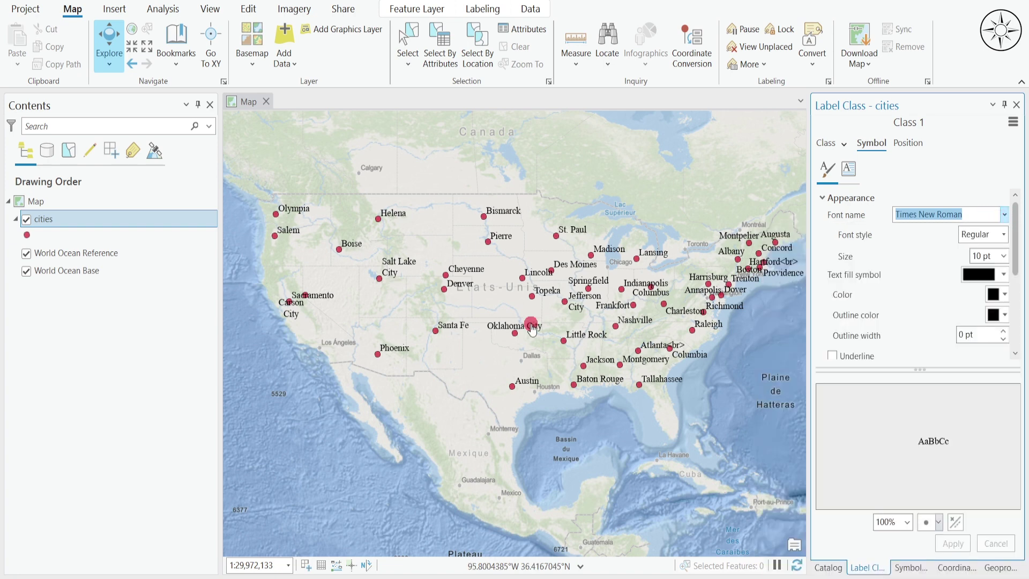